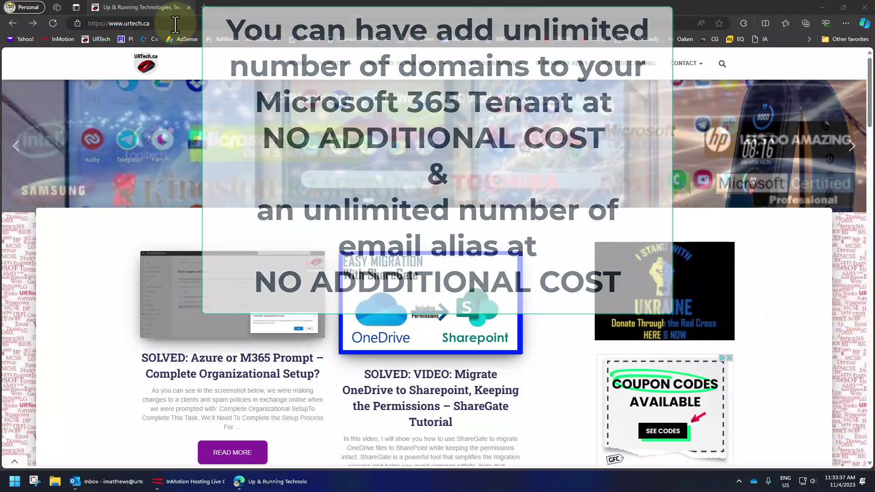
# Step: Go to portal.office.com and open Settings > Domains in the admin center
pyautogui.click(175, 23)
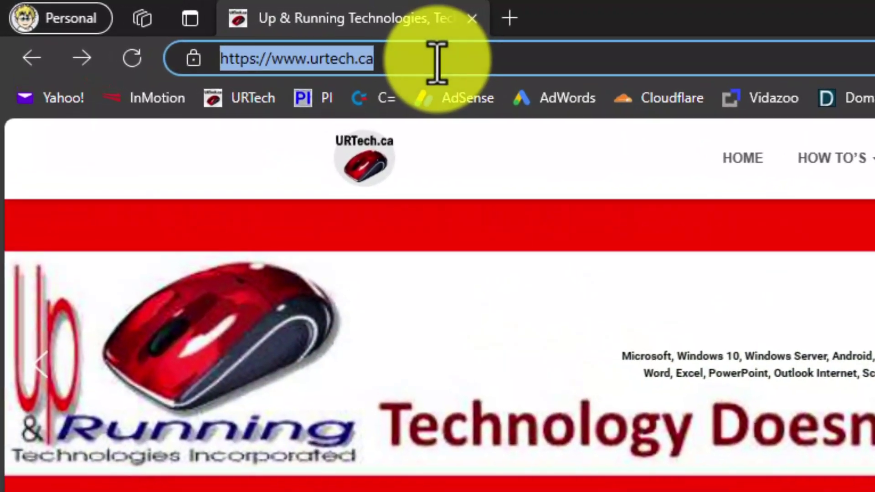
pyautogui.write('portal.office.com')
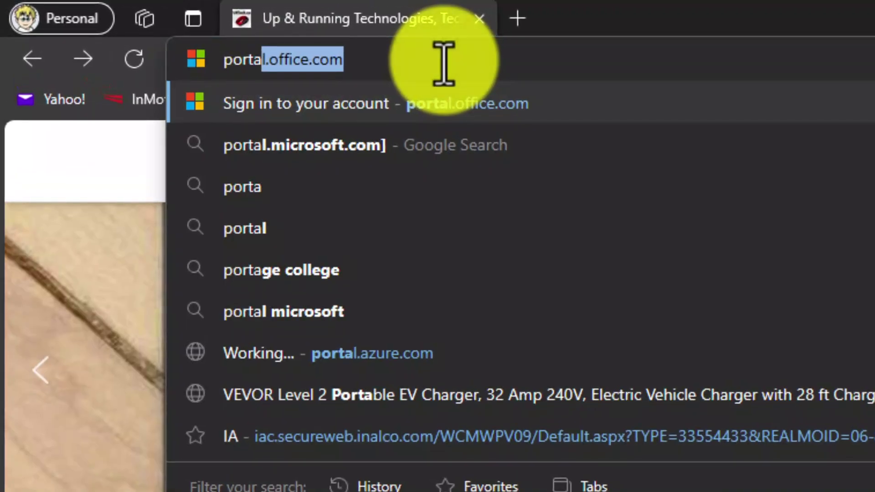
pyautogui.press('Return')
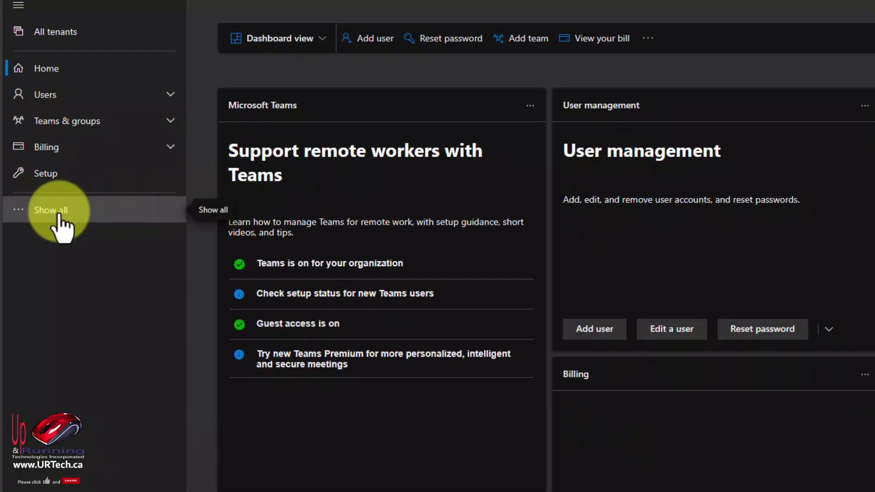
pyautogui.click(59, 224)
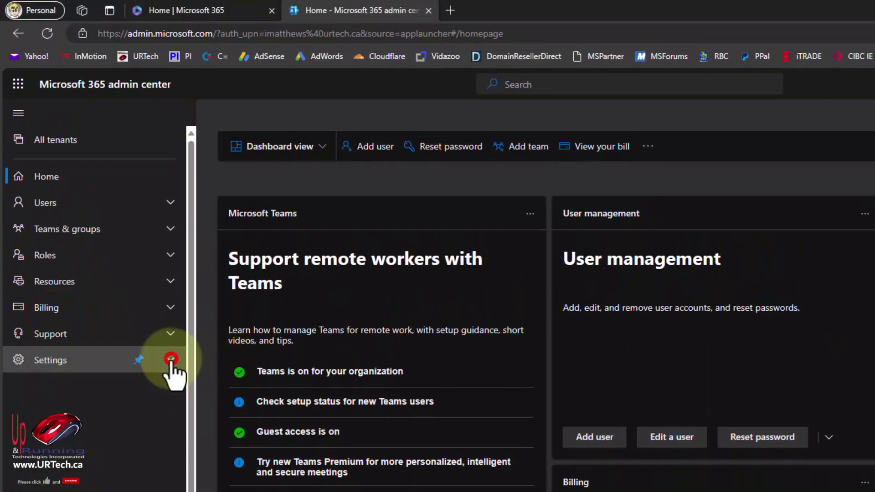
pyautogui.click(170, 346)
pyautogui.click(64, 387)
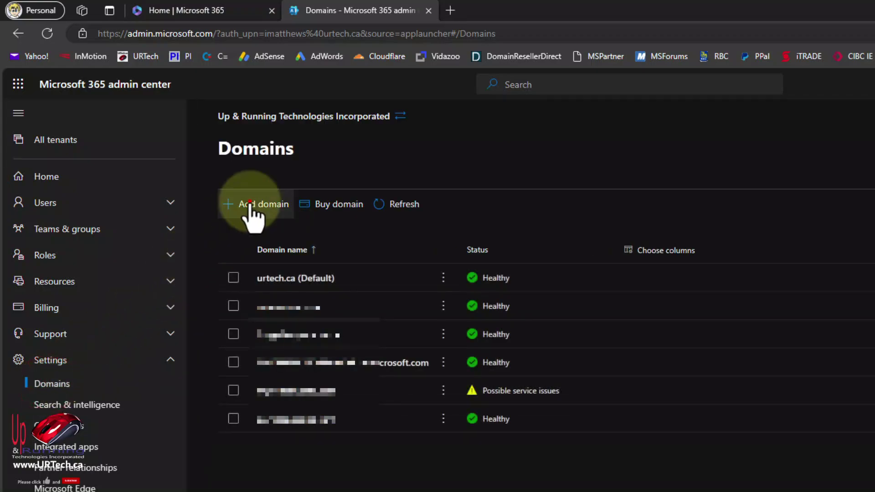
# Step: Add seniorsmassage.ca as a new domain and choose TXT record verification
pyautogui.click(252, 206)
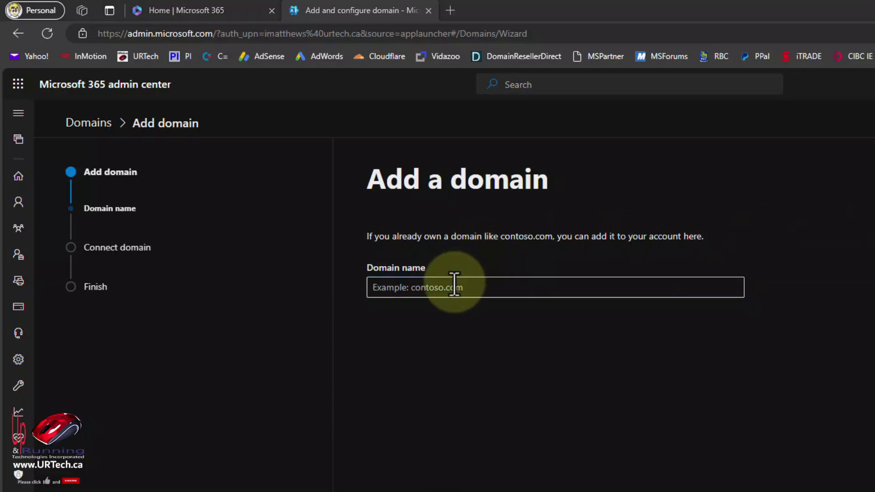
pyautogui.write('seniorsmassage.ca')
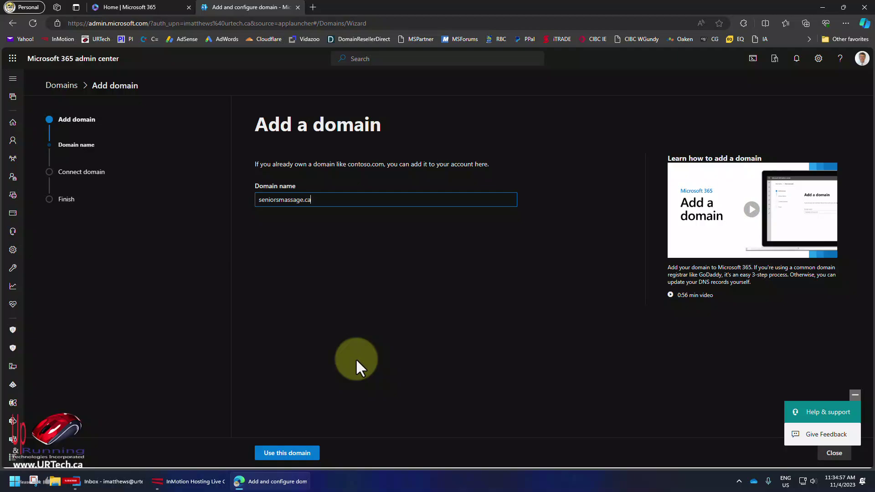
pyautogui.click(291, 452)
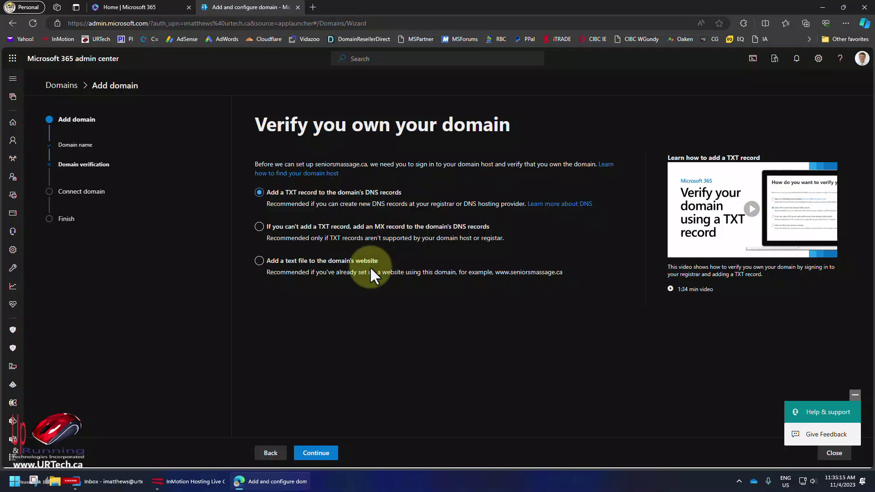
pyautogui.click(324, 454)
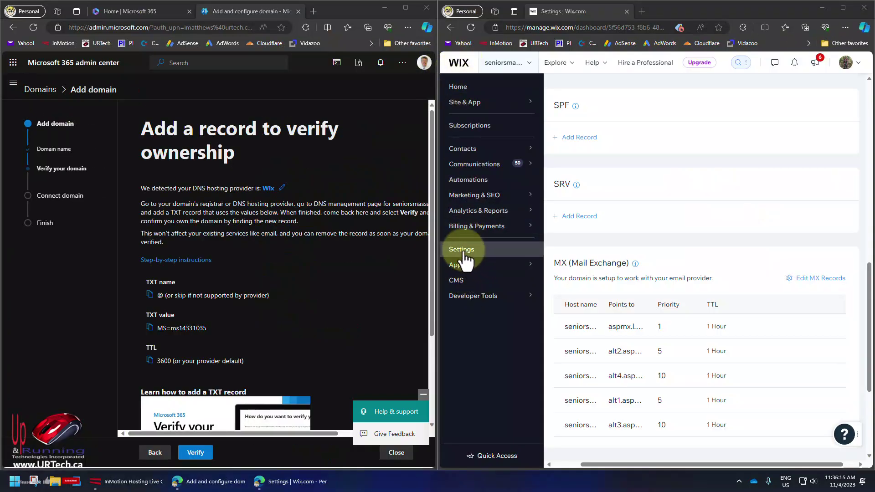
# Step: In Wix, open the DNS records for seniorsmassage.ca from the site's domain settings
pyautogui.click(528, 251)
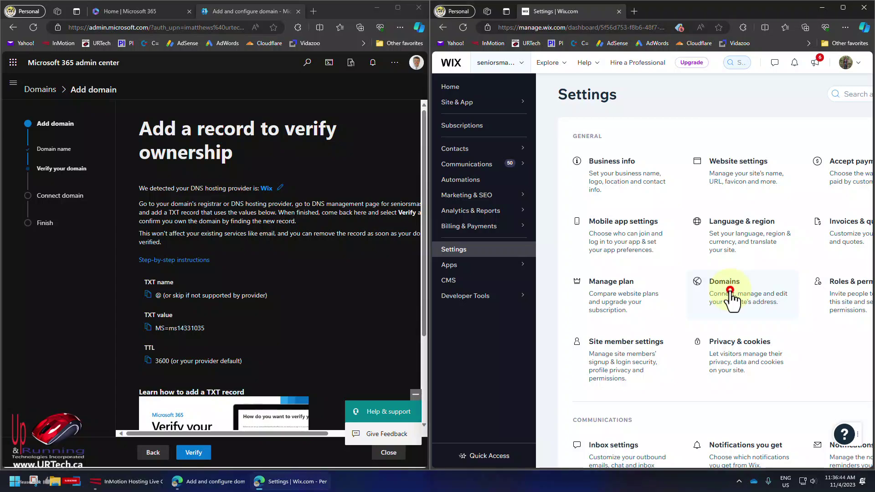
pyautogui.click(732, 296)
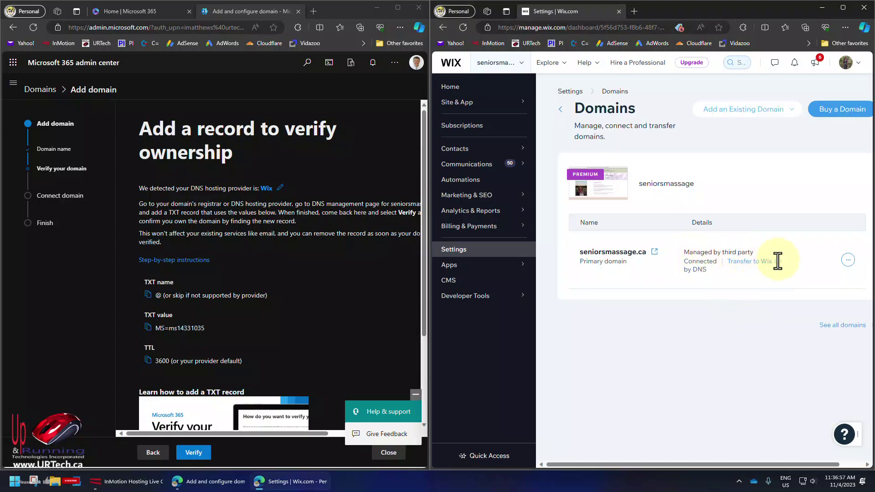
pyautogui.click(848, 260)
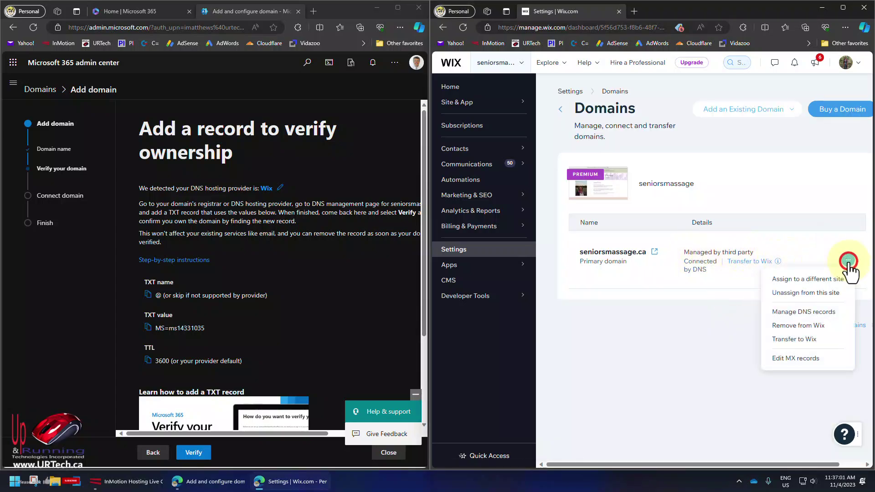
pyautogui.click(816, 313)
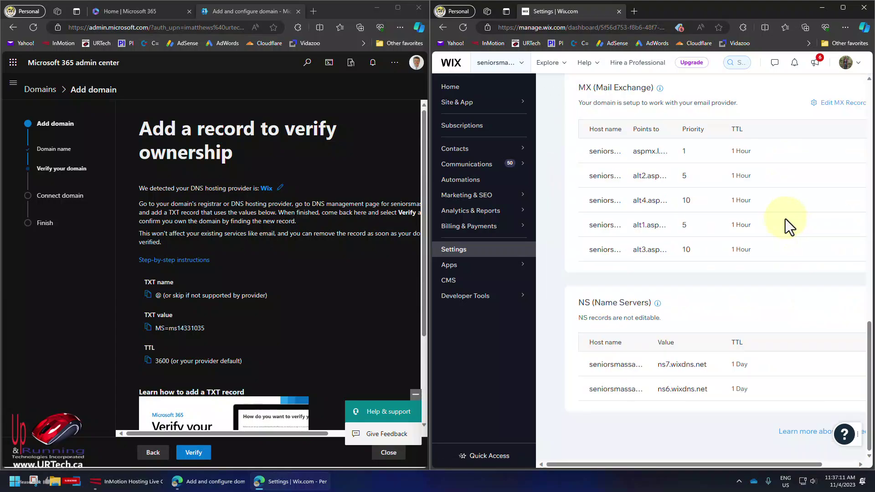
# Step: Add and save a TXT record with host @ and the MS=ms14331035 verification value
pyautogui.scroll(5, 785, 219)
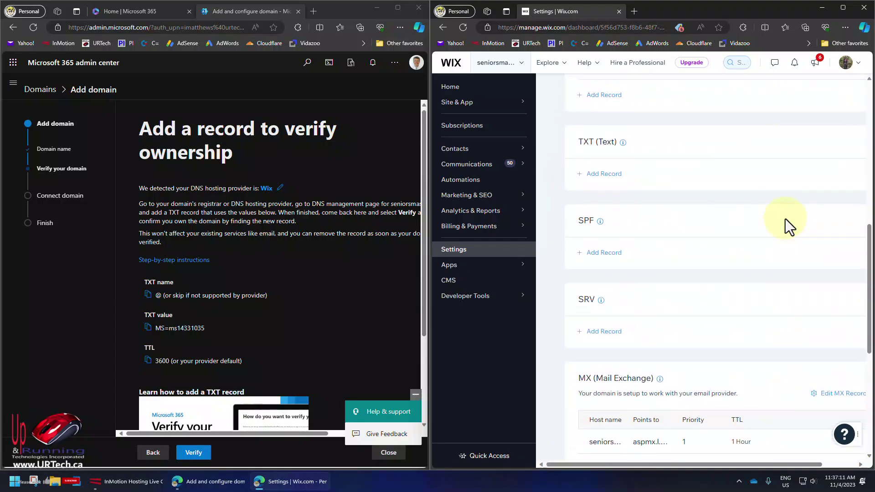
pyautogui.click(578, 173)
pyautogui.click(602, 201)
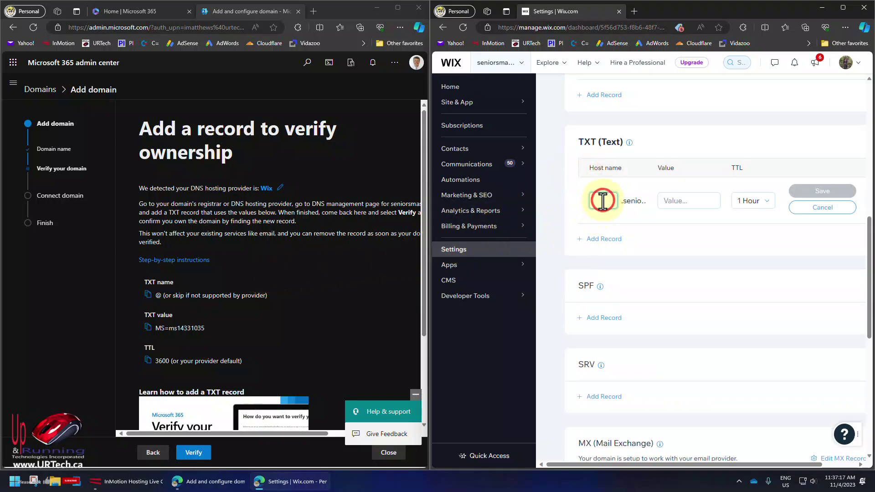
pyautogui.write('@')
pyautogui.click(678, 202)
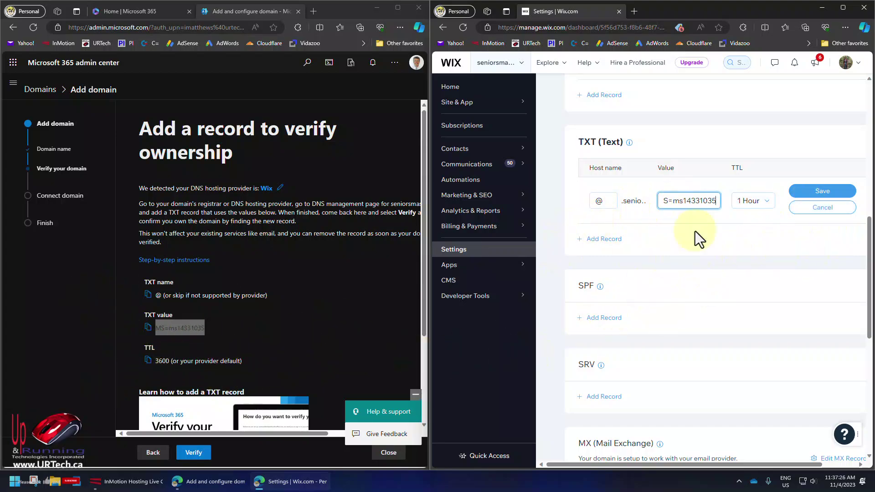
pyautogui.click(827, 194)
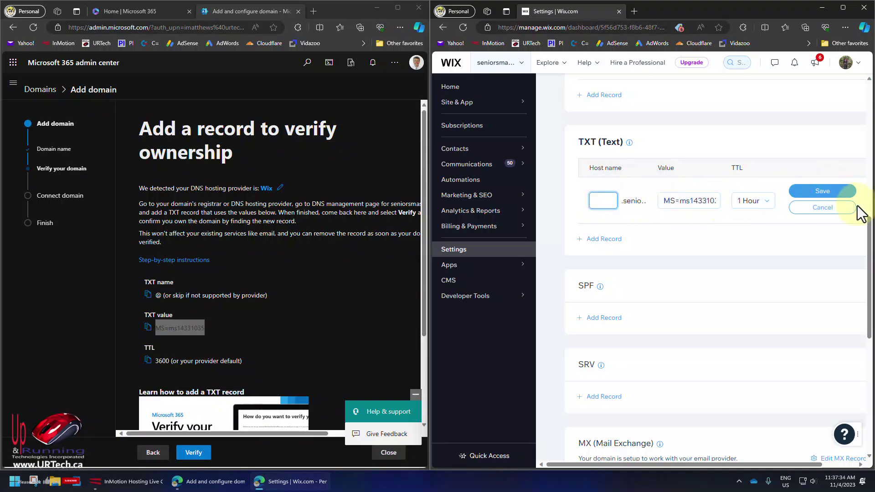
pyautogui.click(843, 193)
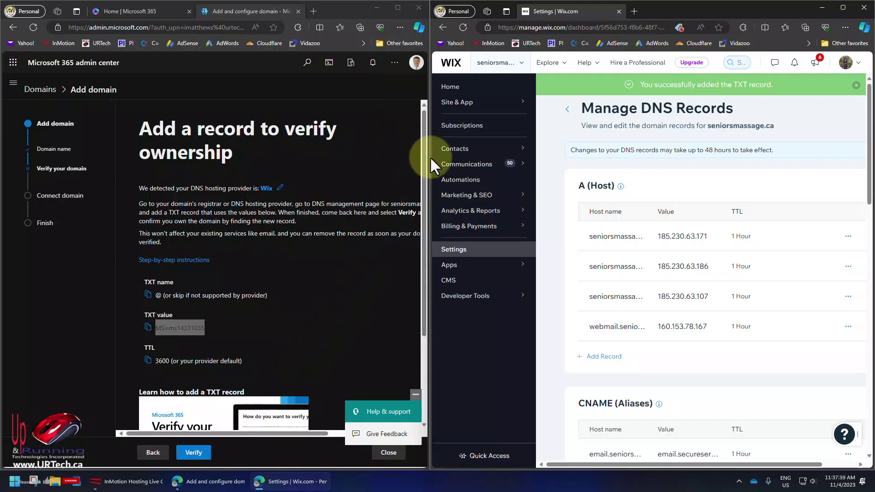
# Step: Verify ownership of seniorsmassage.ca and continue to adding your own DNS records
pyautogui.moveTo(428, 160); pyautogui.dragTo(646, 173)
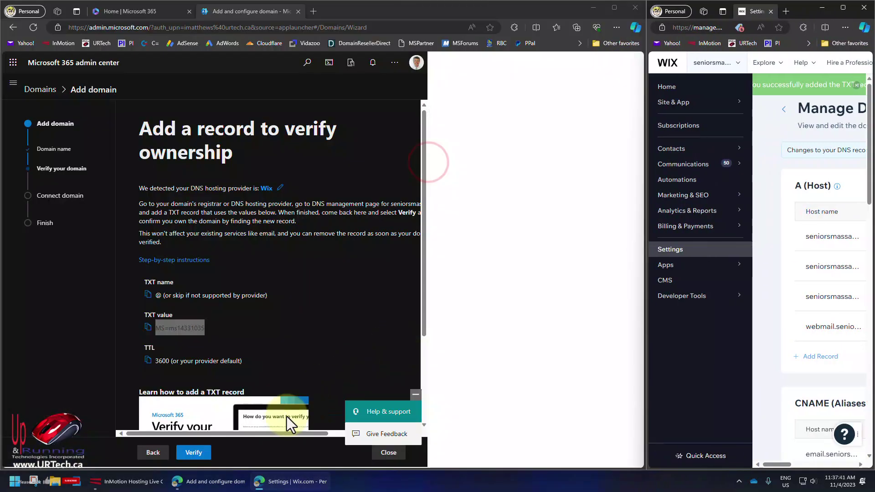
pyautogui.click(271, 452)
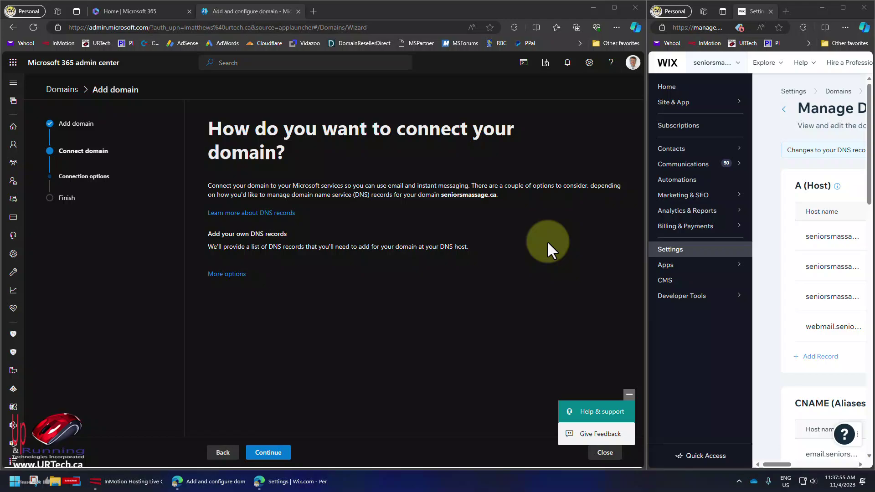
pyautogui.click(272, 453)
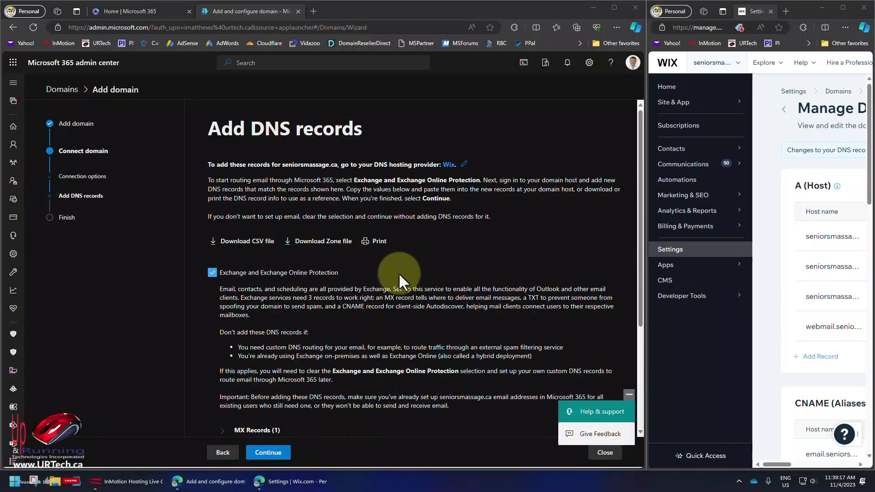
# Step: Copy the MX record value seniorsmassage-ca.mail.protection.outlook.com
pyautogui.scroll(-3, 398, 272)
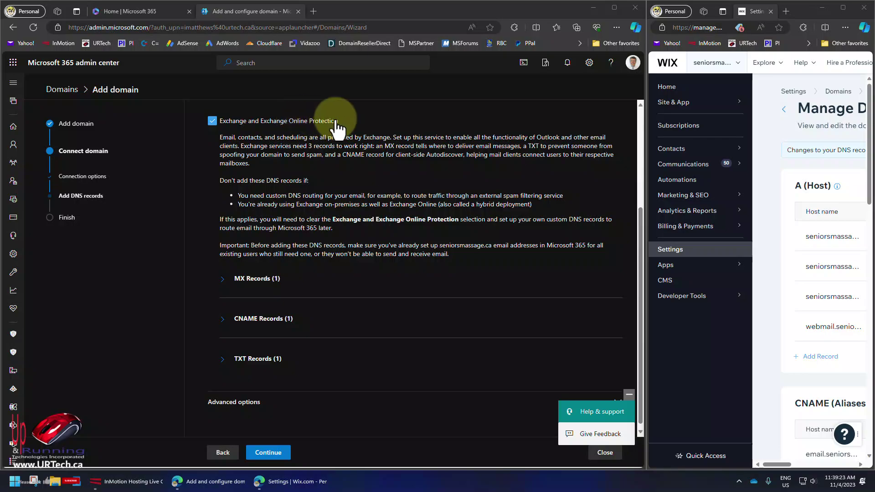
pyautogui.click(223, 280)
pyautogui.moveTo(430, 338); pyautogui.dragTo(362, 342)
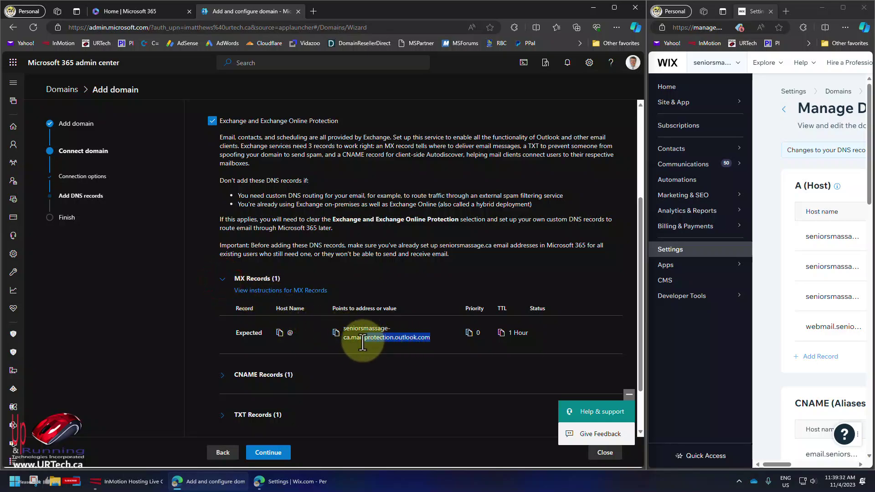
pyautogui.click(336, 333)
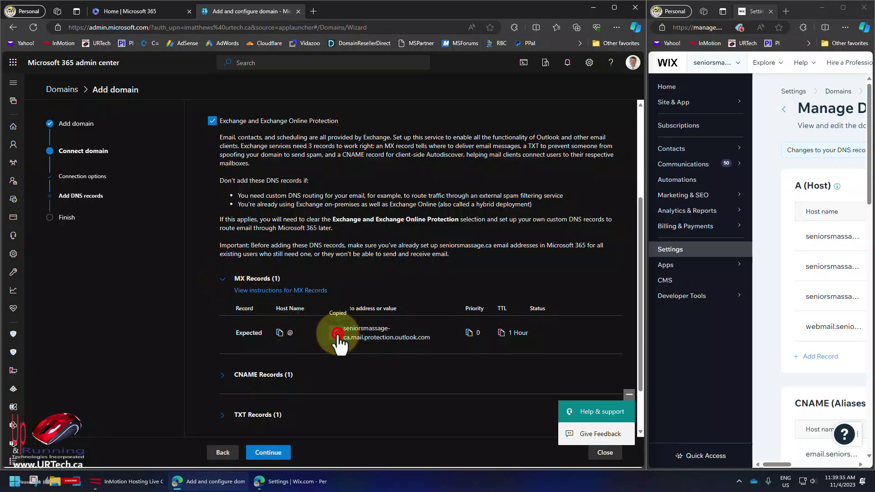
# Step: In Wix, delete the Google MX records and save the Microsoft 365 MX value instead
pyautogui.moveTo(644, 244); pyautogui.dragTo(645, 244)
pyautogui.scroll(-10, 775, 252)
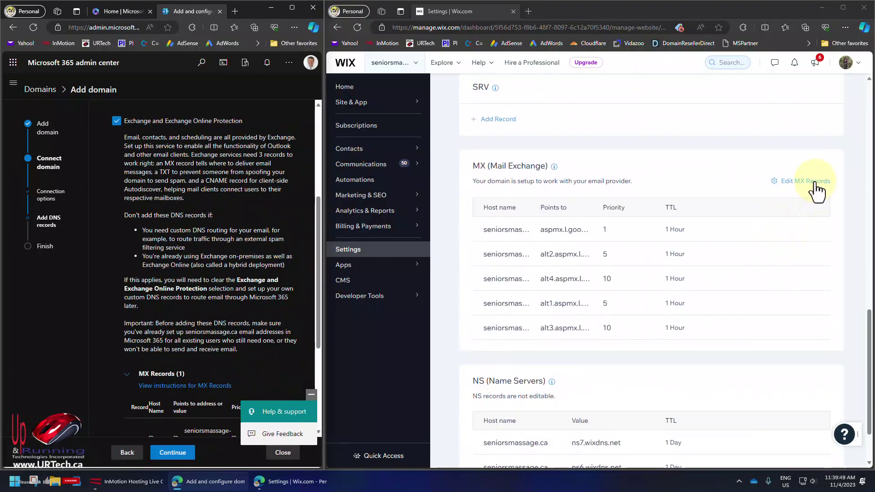
pyautogui.click(813, 182)
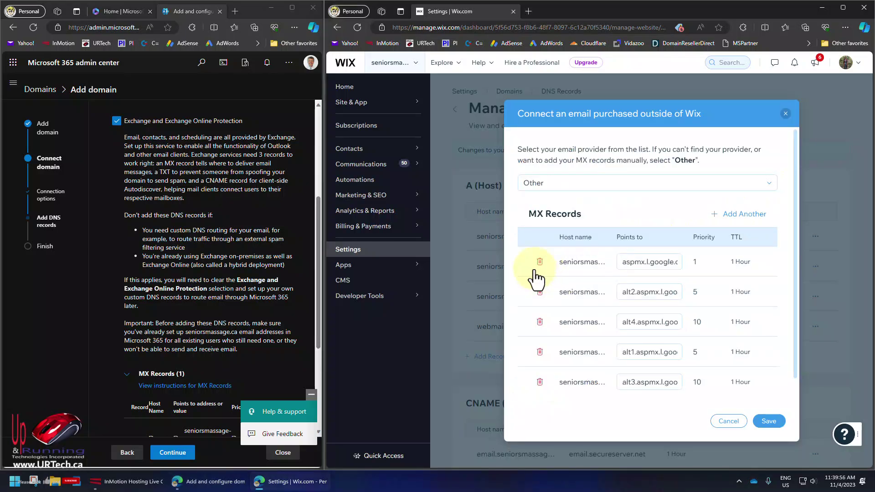
pyautogui.click(540, 265)
pyautogui.click(540, 268)
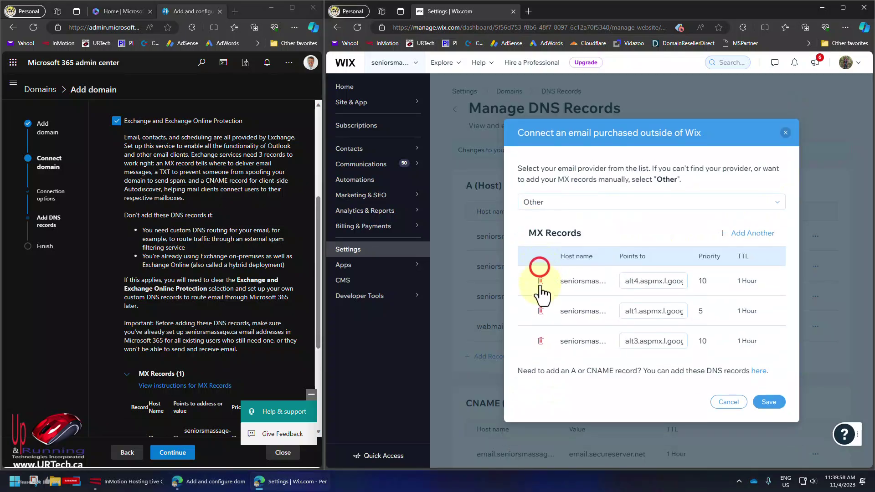
pyautogui.click(541, 283)
pyautogui.click(540, 296)
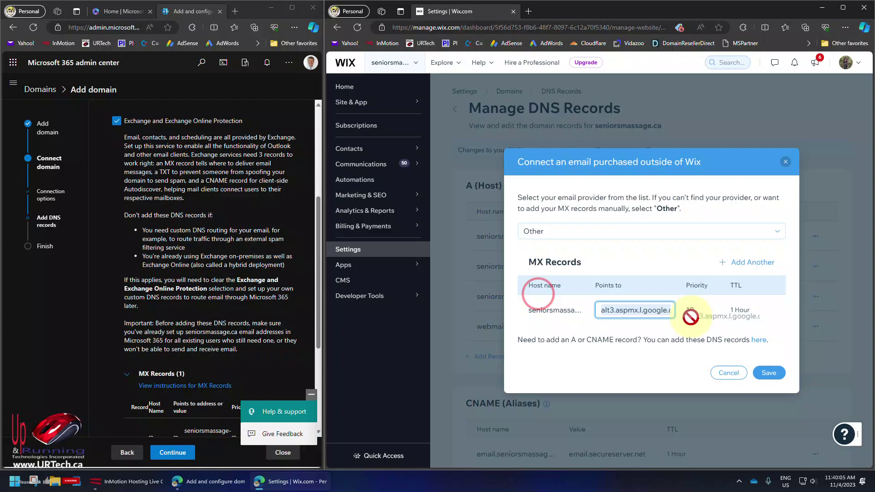
pyautogui.hotkey('ctrl', 'v')
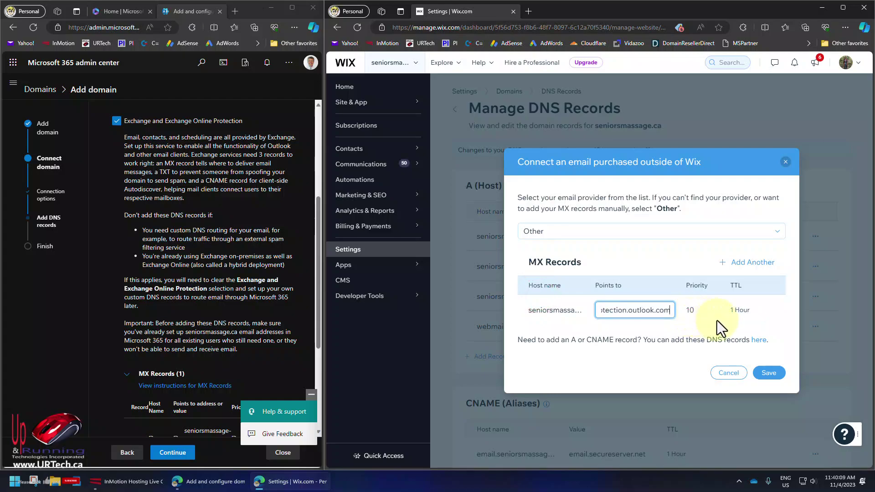
pyautogui.click(769, 375)
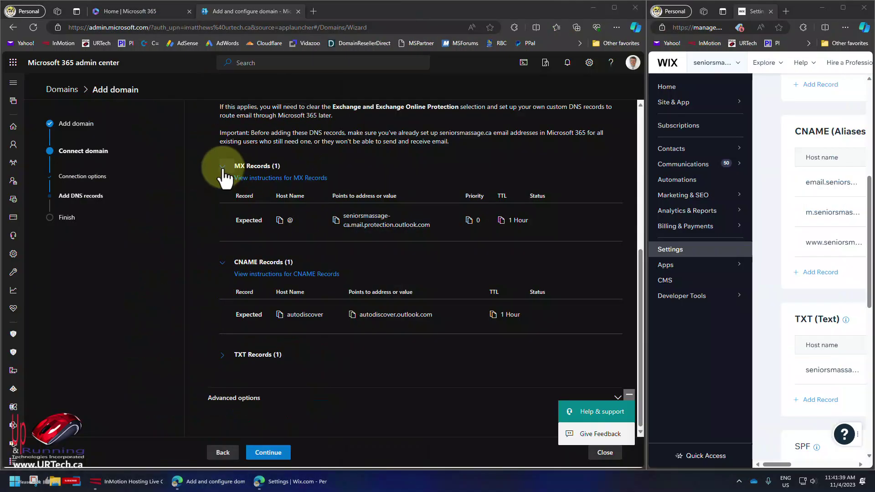
# Step: Add a Wix CNAME record with host autodiscover pointing to autodiscover.outlook.com
pyautogui.click(223, 169)
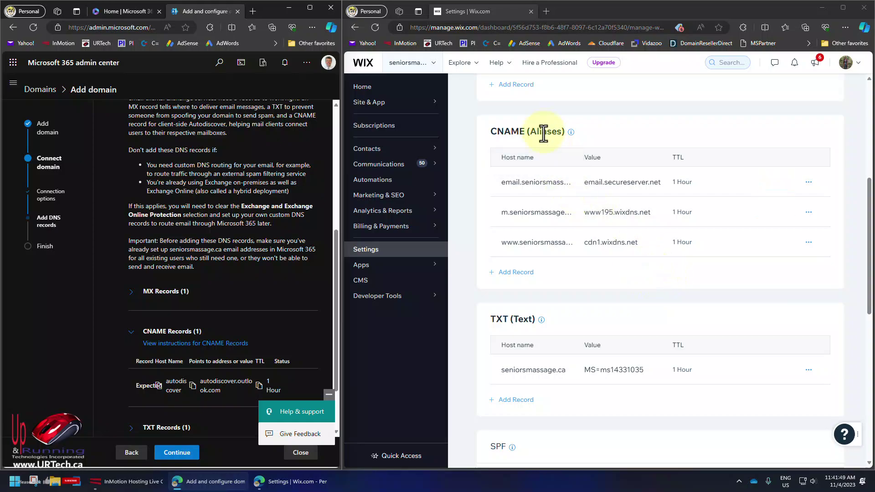
pyautogui.click(514, 279)
pyautogui.click(521, 278)
pyautogui.write('au')
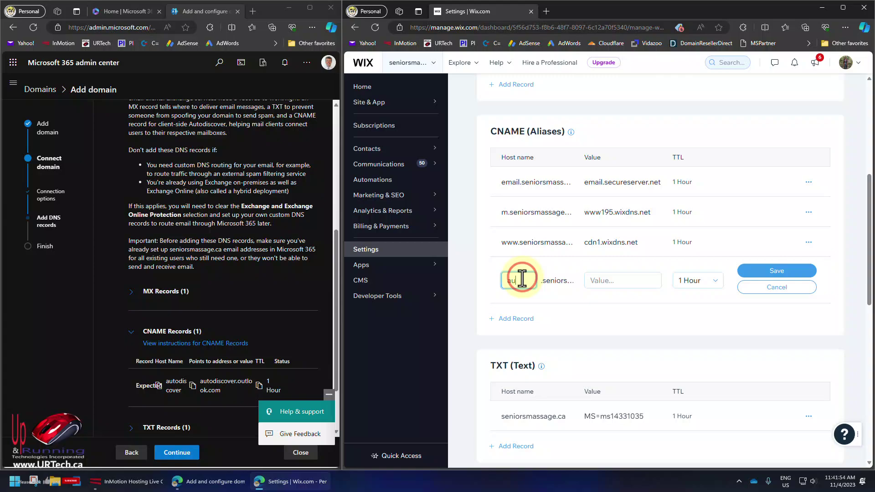
pyautogui.write('todiscover')
pyautogui.press('Tab')
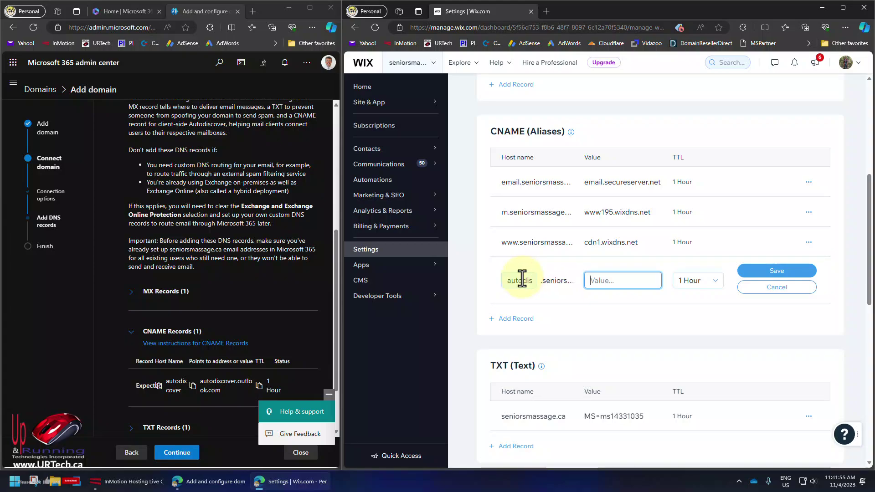
pyautogui.click(797, 272)
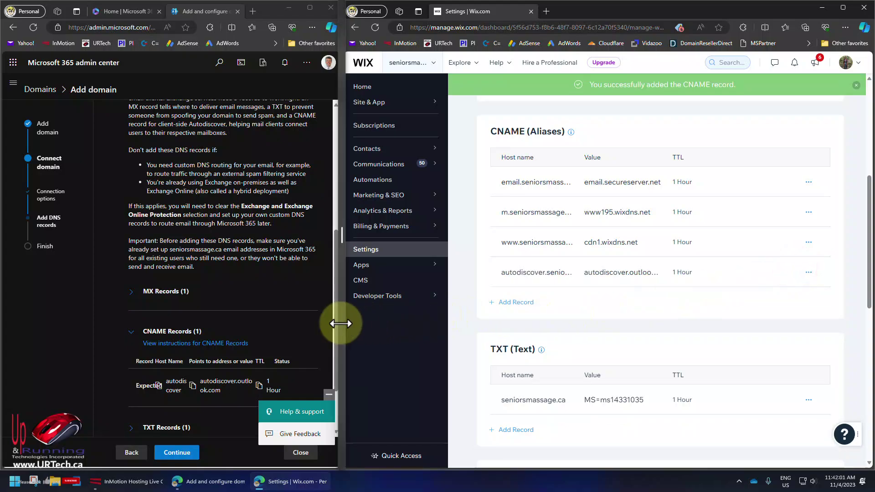
pyautogui.moveTo(341, 323); pyautogui.dragTo(672, 321)
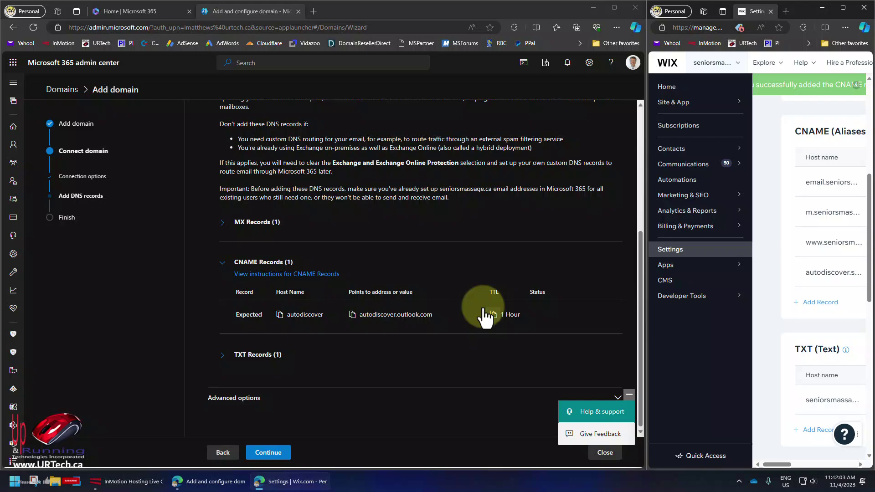
# Step: Copy the SPF TXT value v=spf1 include:spf.protection.outlook.com -all
pyautogui.click(224, 355)
pyautogui.scroll(-1, 283, 353)
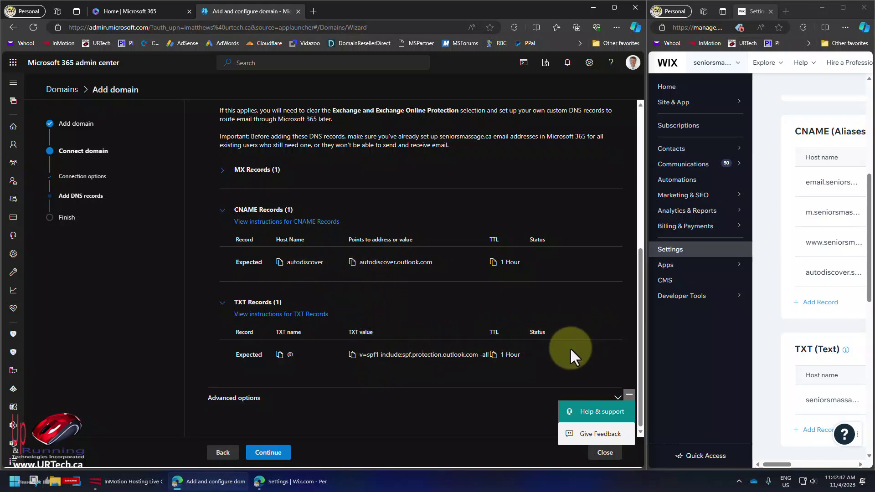
pyautogui.click(352, 354)
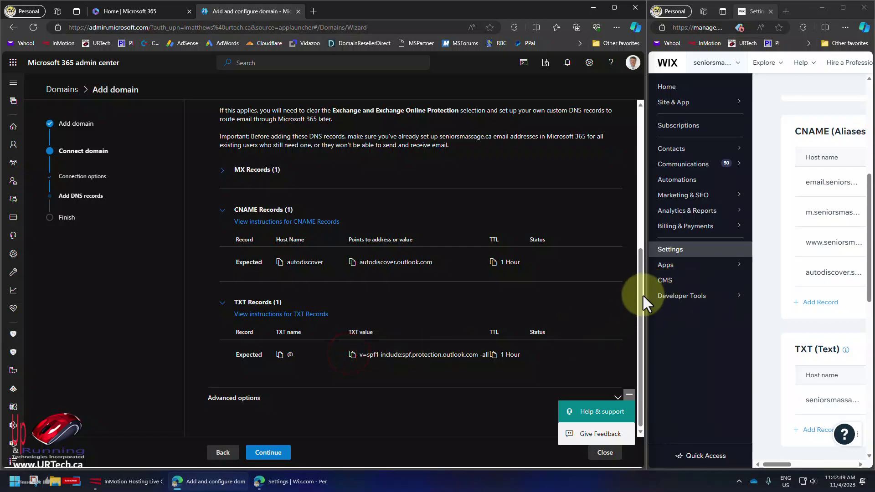
pyautogui.moveTo(644, 294); pyautogui.dragTo(359, 286)
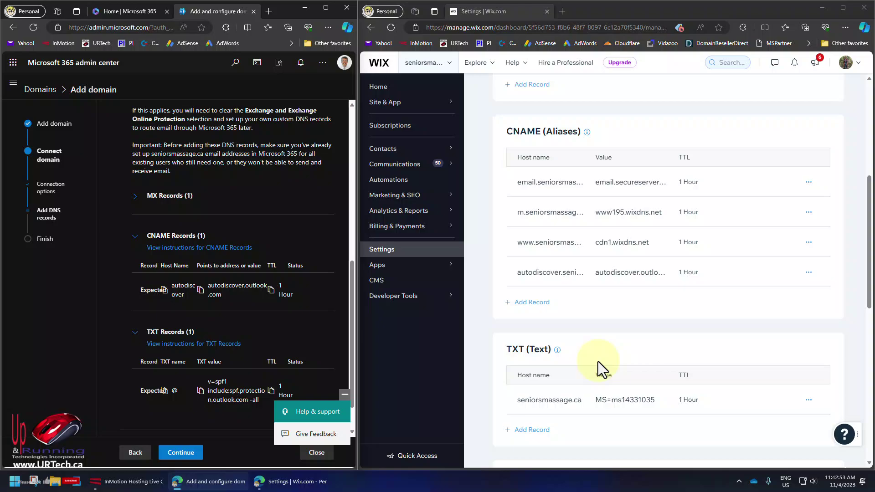
pyautogui.scroll(-4, 598, 362)
# Step: Add a Wix TXT record with blank host holding the SPF value v=spf1 include:spf.protection.outlook.com -all
pyautogui.click(542, 254)
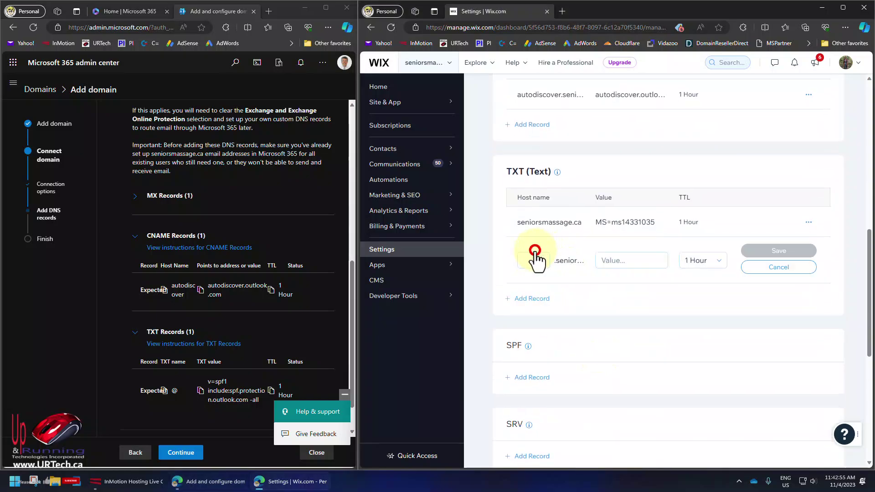
pyautogui.click(625, 261)
pyautogui.hotkey('ctrl', 'v')
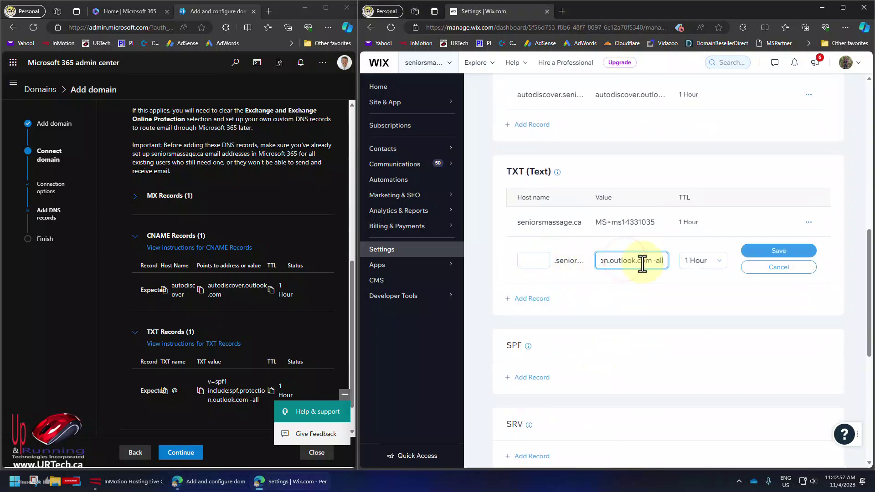
pyautogui.click(533, 260)
pyautogui.write('@')
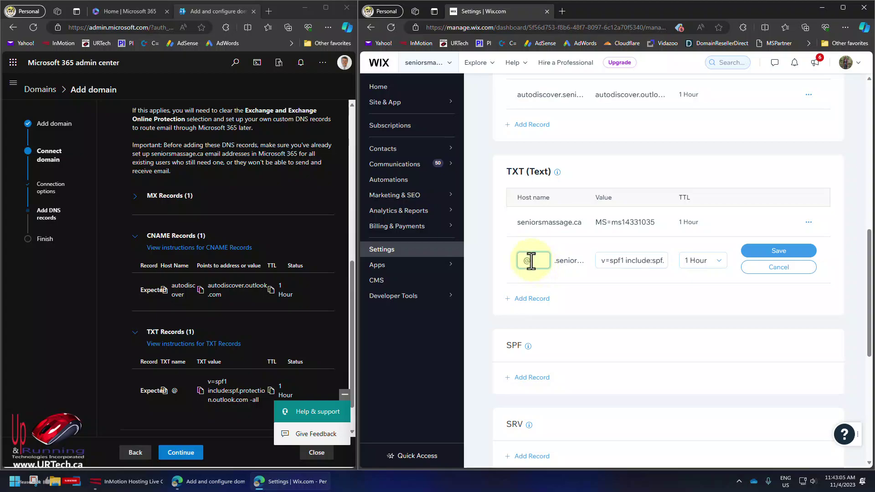
pyautogui.click(777, 250)
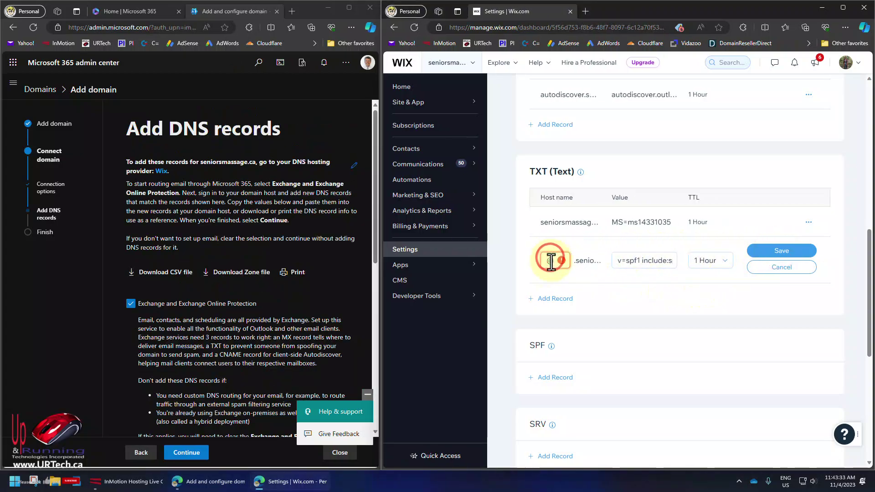
pyautogui.click(551, 260)
pyautogui.press('BackSpace')
pyautogui.click(786, 251)
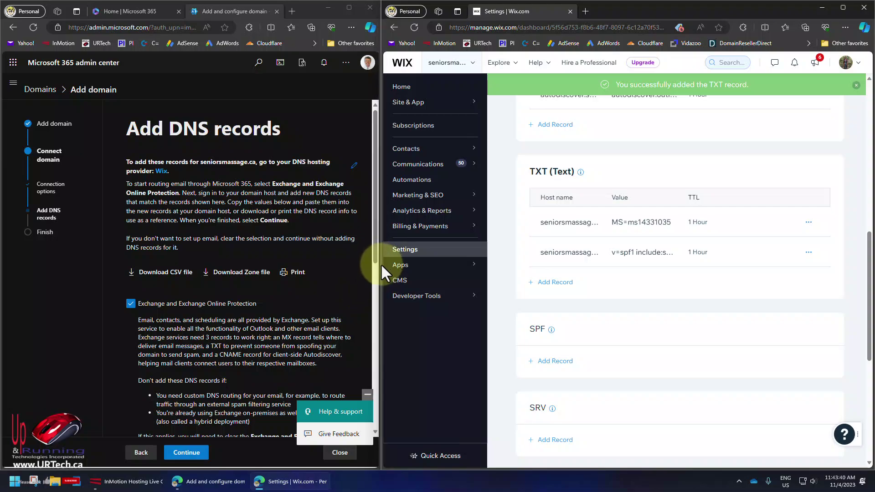
pyautogui.moveTo(380, 264); pyautogui.dragTo(647, 278)
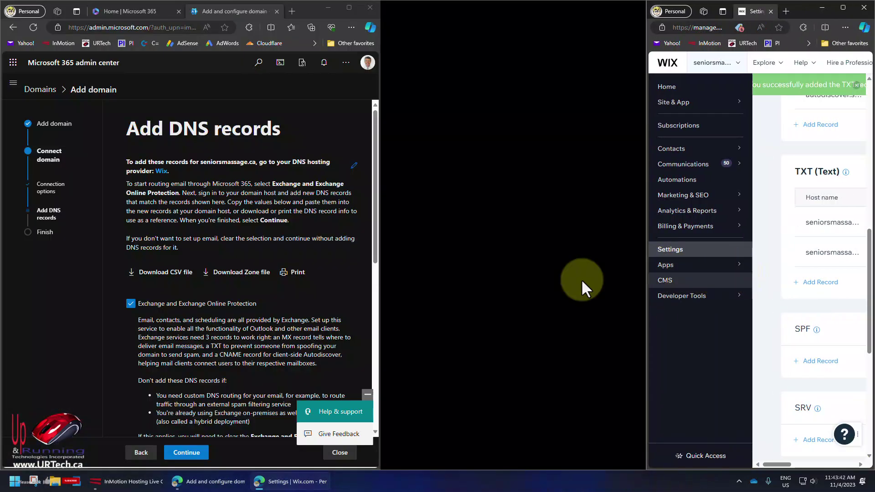
# Step: Tick DomainKeys Identified Mail (DKIM) under Advanced options, then collapse them
pyautogui.scroll(-8, 497, 280)
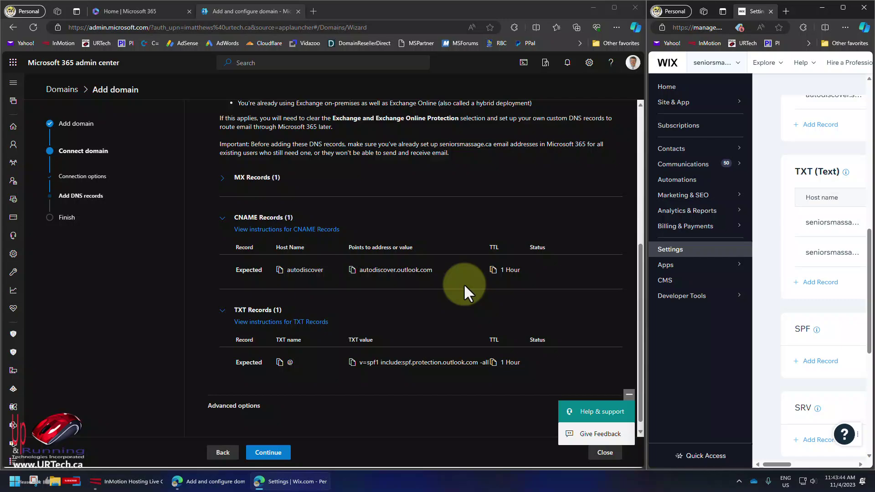
pyautogui.click(628, 394)
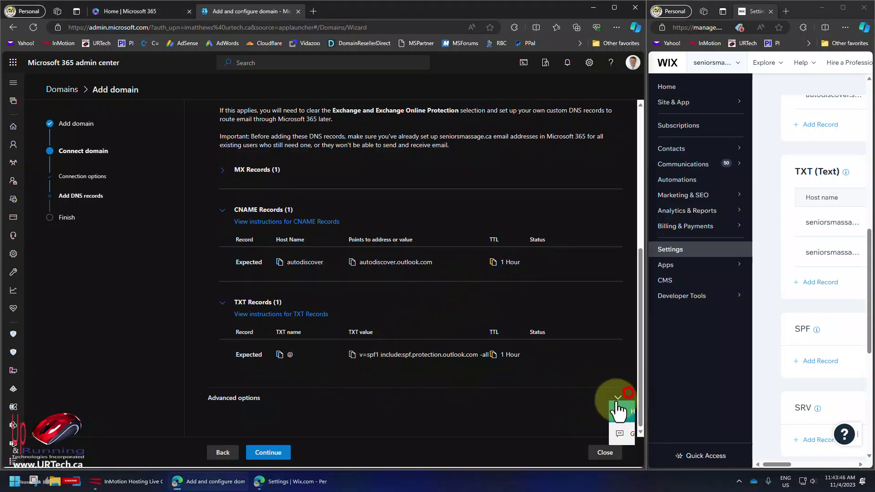
pyautogui.click(618, 401)
pyautogui.scroll(-2, 547, 392)
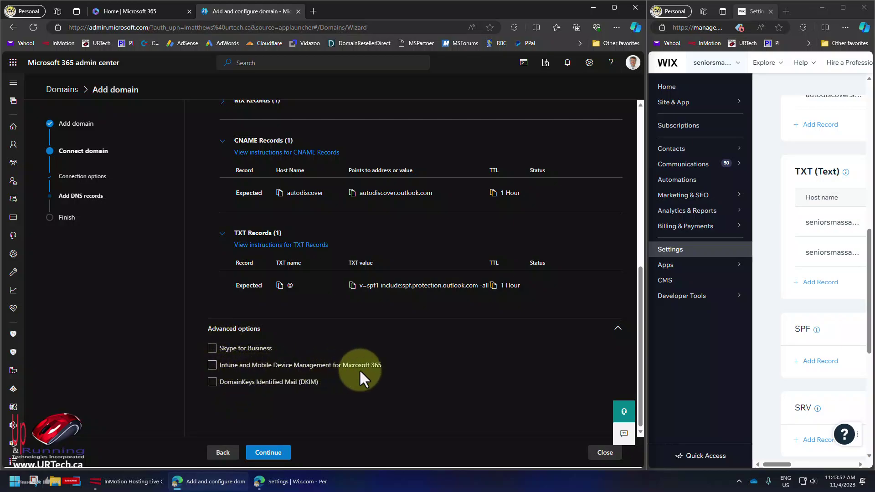
pyautogui.click(233, 383)
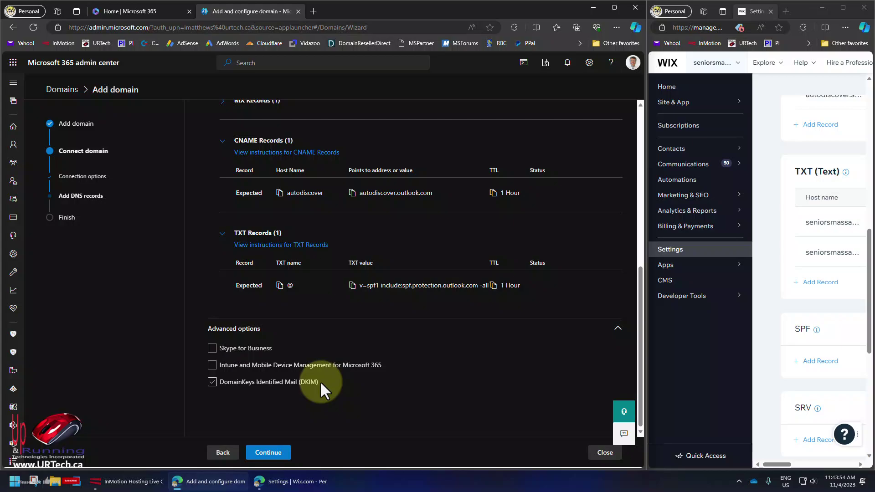
pyautogui.click(617, 328)
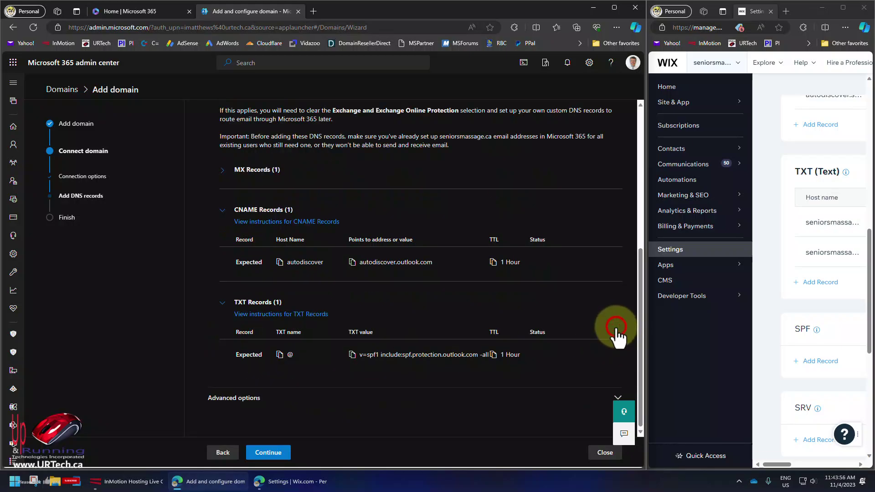
pyautogui.click(617, 398)
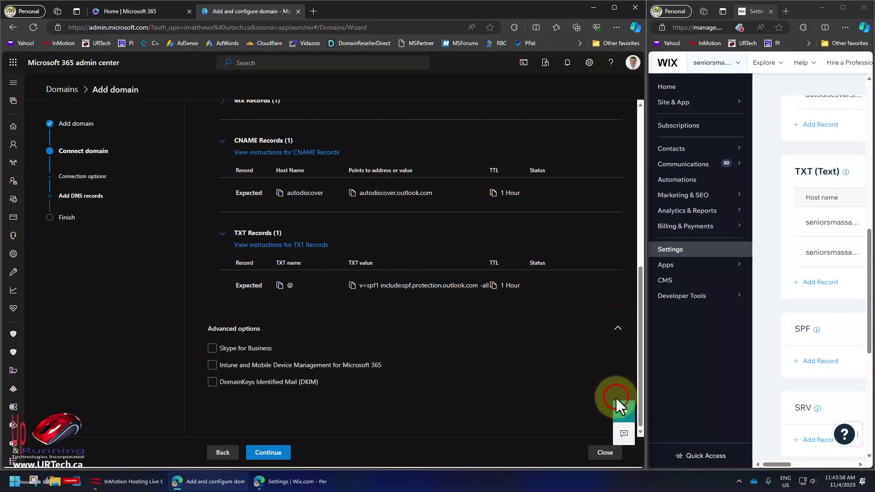
pyautogui.click(209, 384)
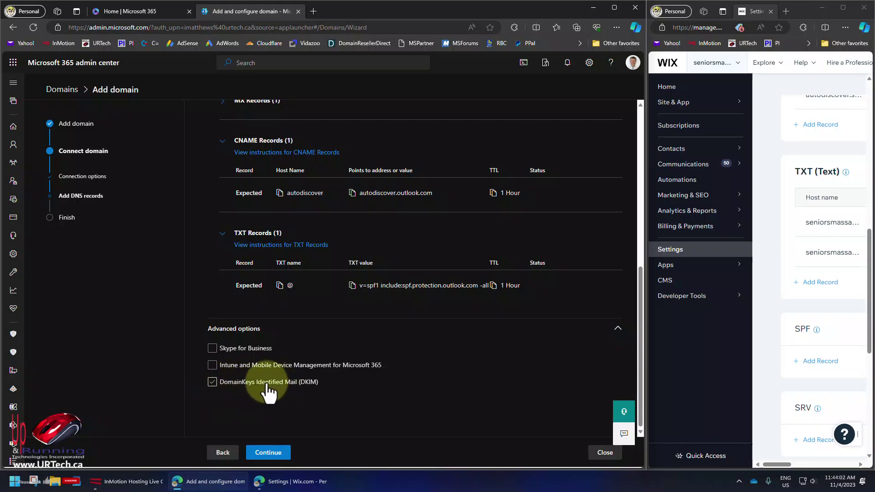
pyautogui.click(617, 328)
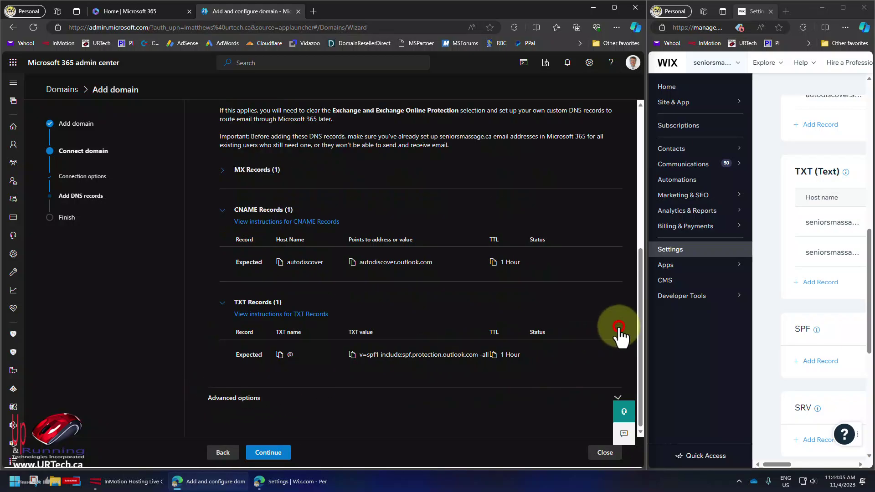
# Step: Verify the DNS records and finish setup so seniorsmassage.ca is listed as Healthy
pyautogui.click(276, 454)
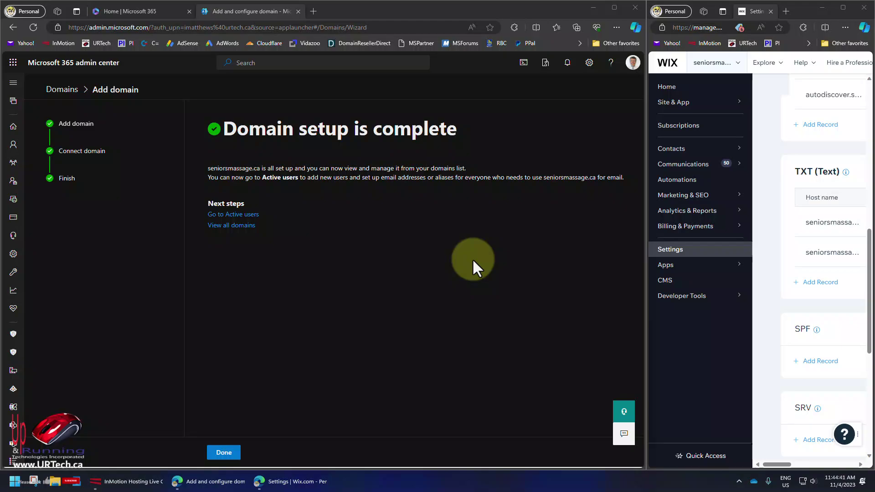
pyautogui.click(223, 452)
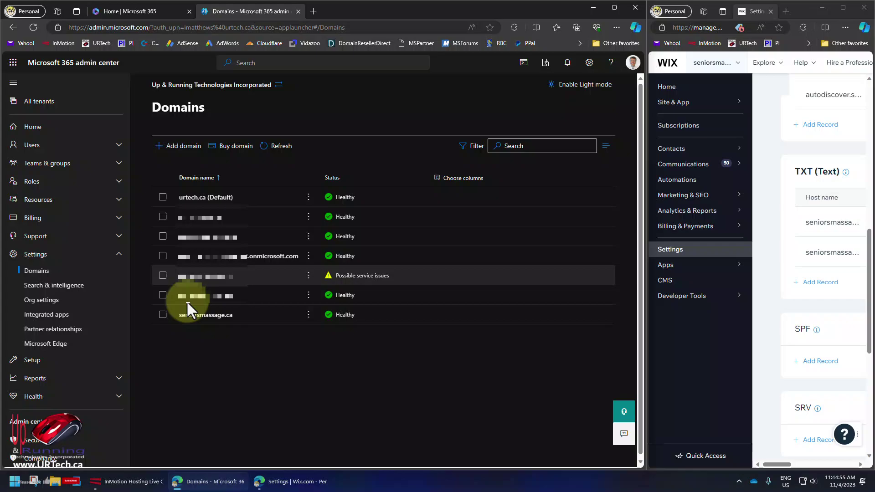
# Step: Confirm seniorsmassage.ca has no associated users, then go to the Active users list
pyautogui.moveTo(258, 315); pyautogui.dragTo(174, 322)
pyautogui.click(174, 321)
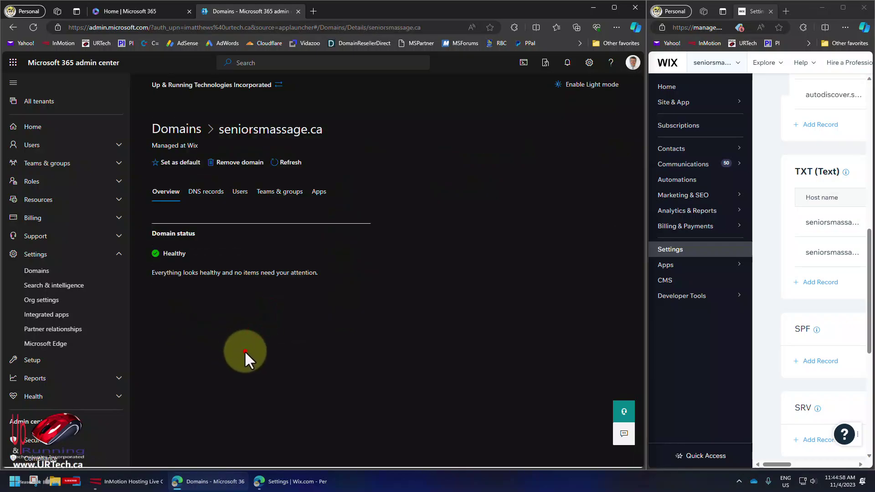
pyautogui.click(238, 191)
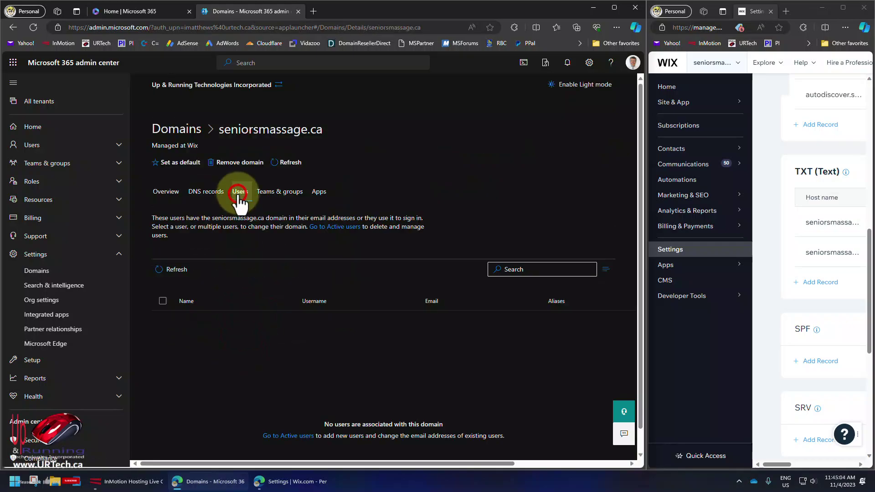
pyautogui.click(35, 148)
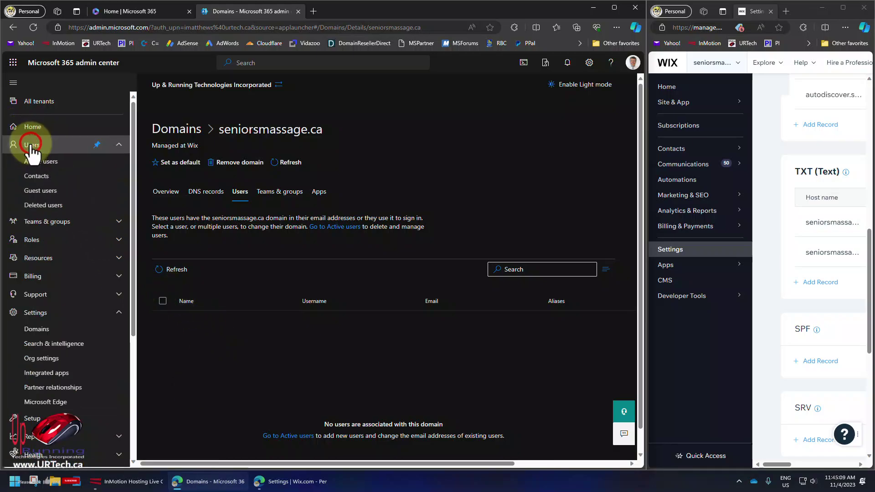
pyautogui.click(38, 162)
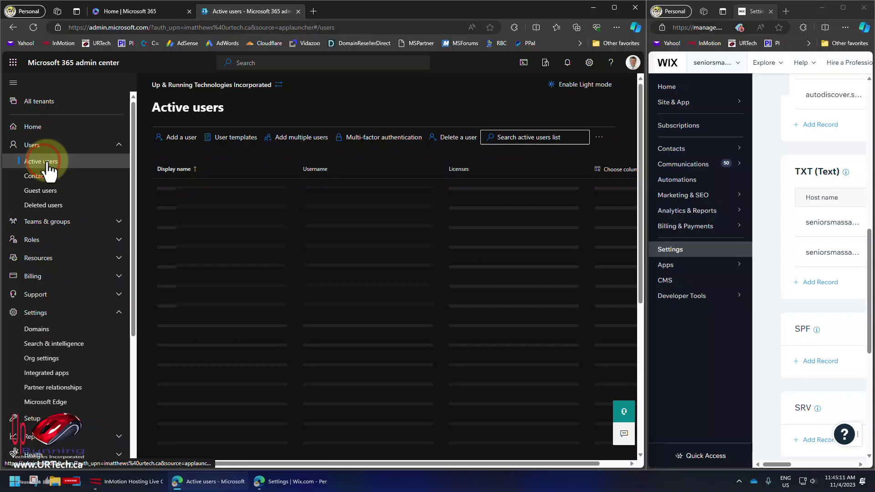
pyautogui.click(180, 145)
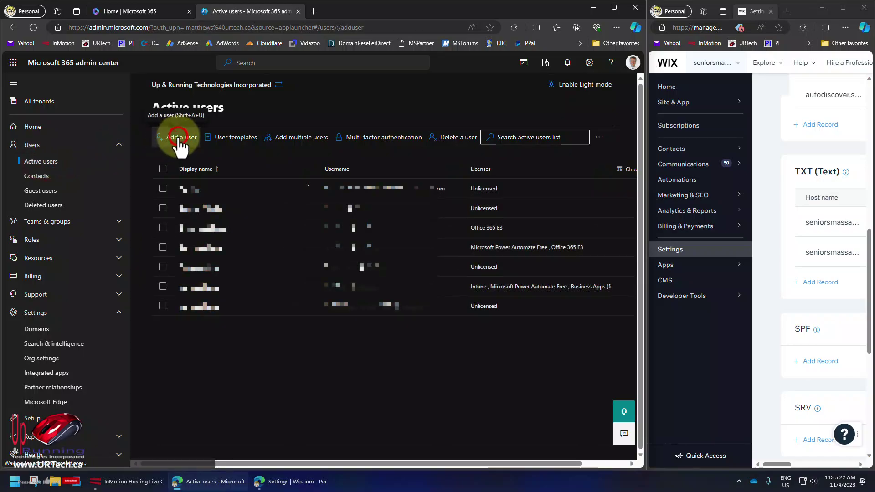
pyautogui.click(401, 197)
pyautogui.write('test')
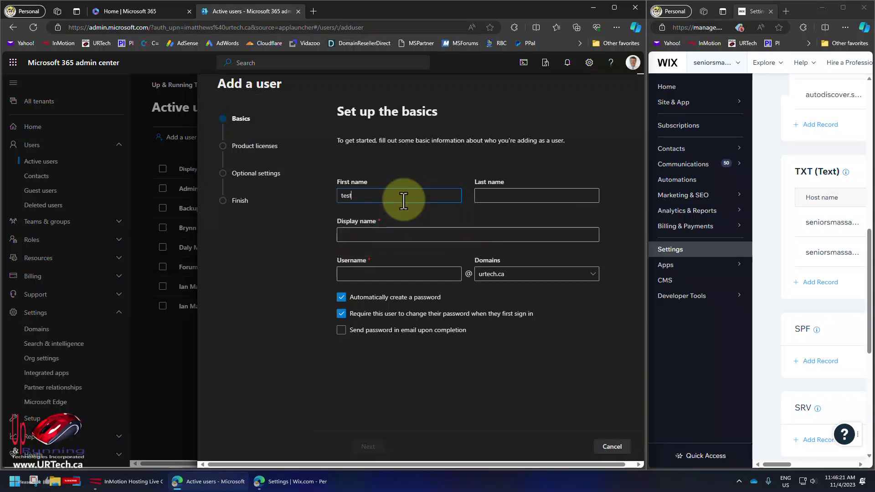
pyautogui.press('Tab')
pyautogui.press('Tab')
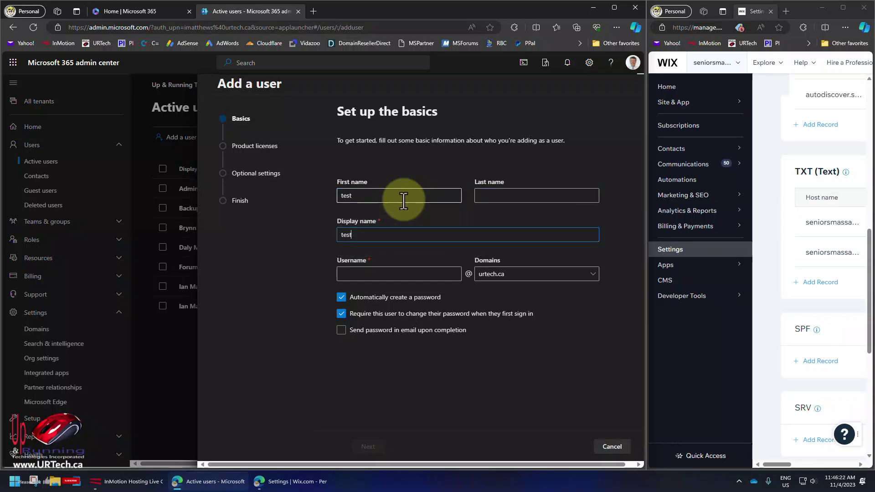
pyautogui.press('Tab')
pyautogui.write('test')
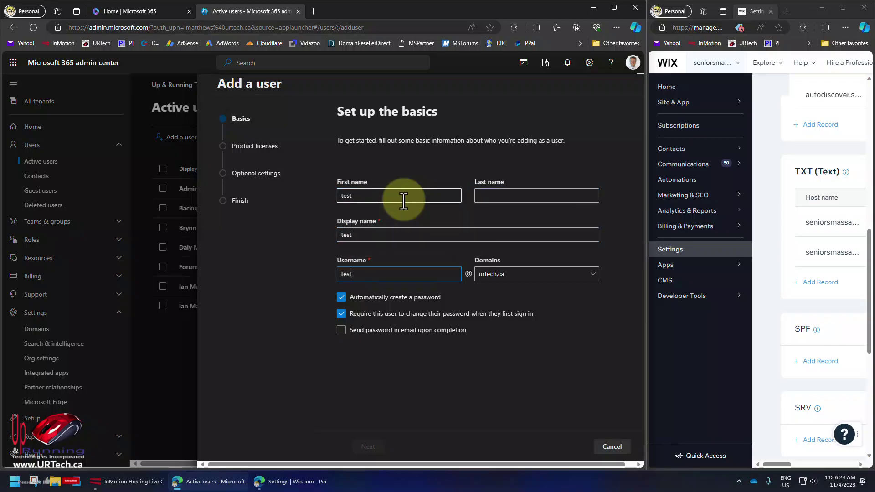
pyautogui.click(522, 274)
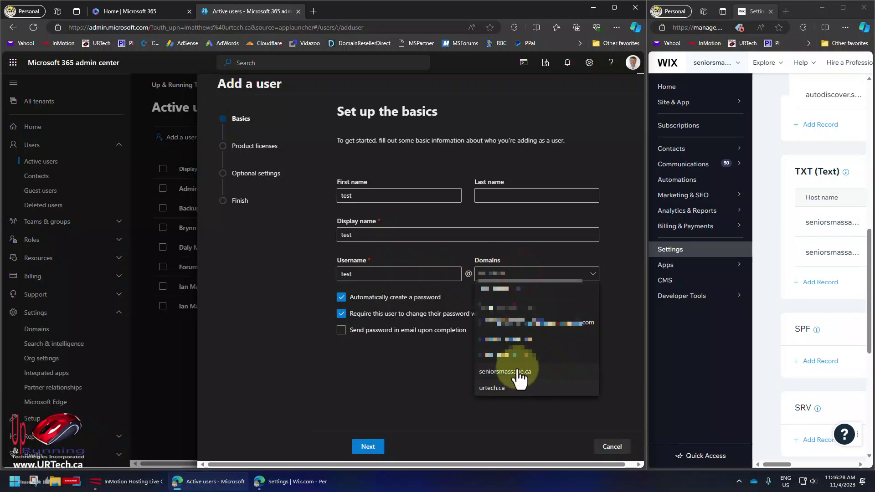
pyautogui.click(517, 371)
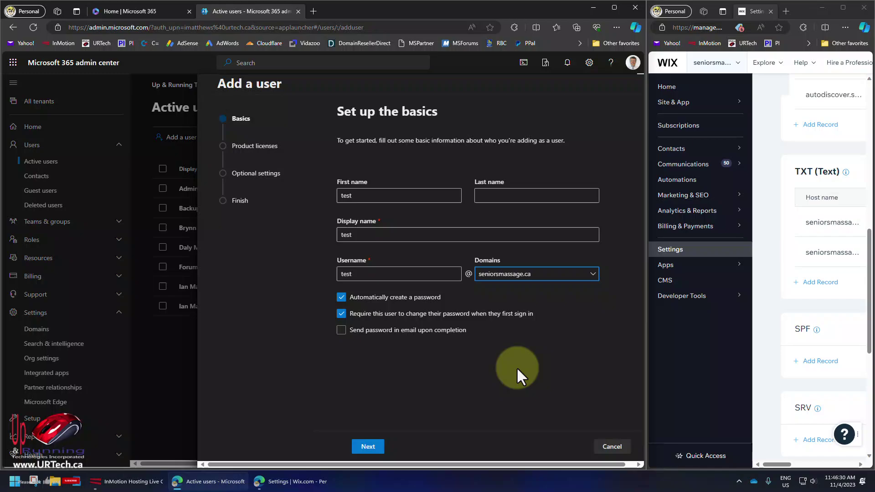
pyautogui.click(612, 446)
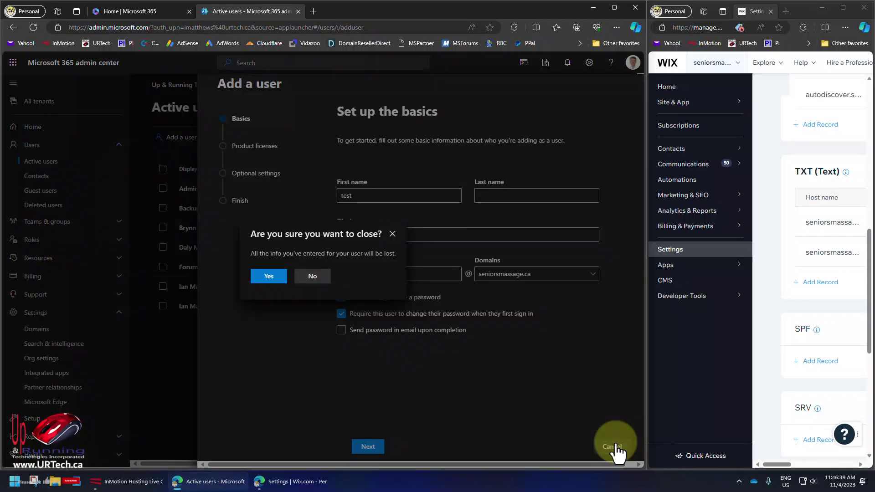
pyautogui.click(268, 277)
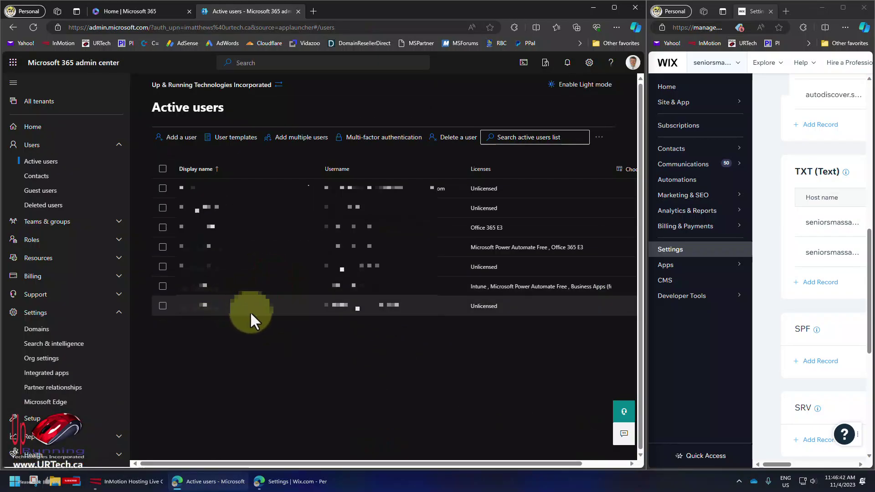
# Step: Open the user's details and their Manage username and email panel
pyautogui.click(195, 287)
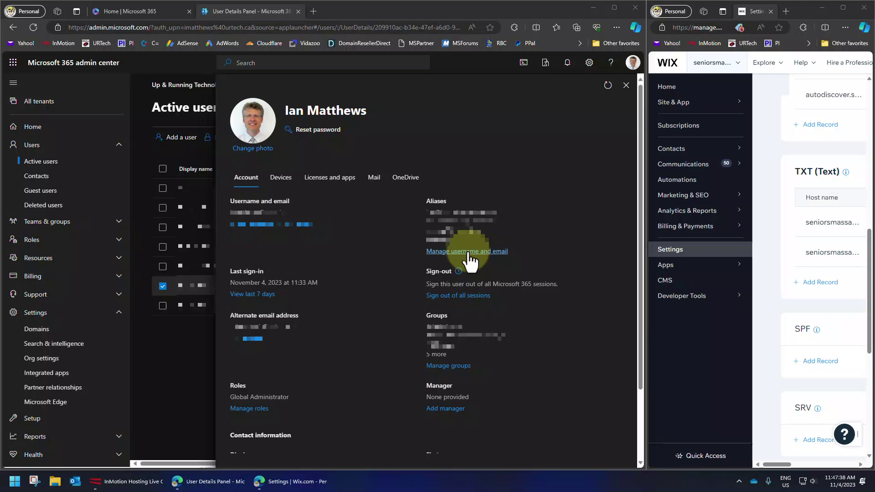
pyautogui.click(470, 252)
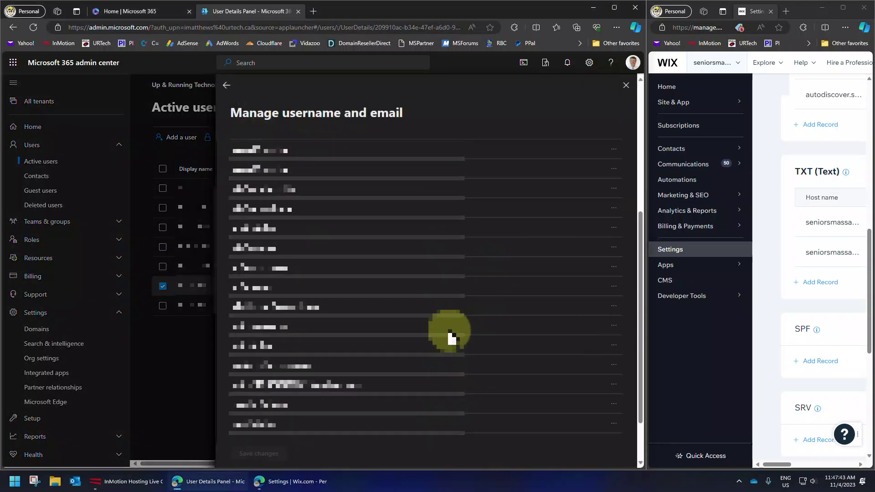
pyautogui.scroll(-2, 452, 338)
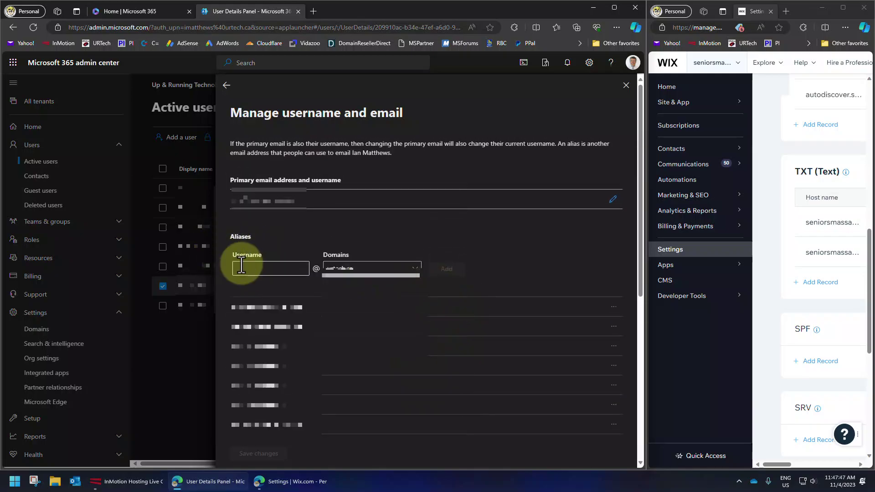
# Step: Enter a new alias username with seniorsmassage.ca as its domain
pyautogui.click(241, 268)
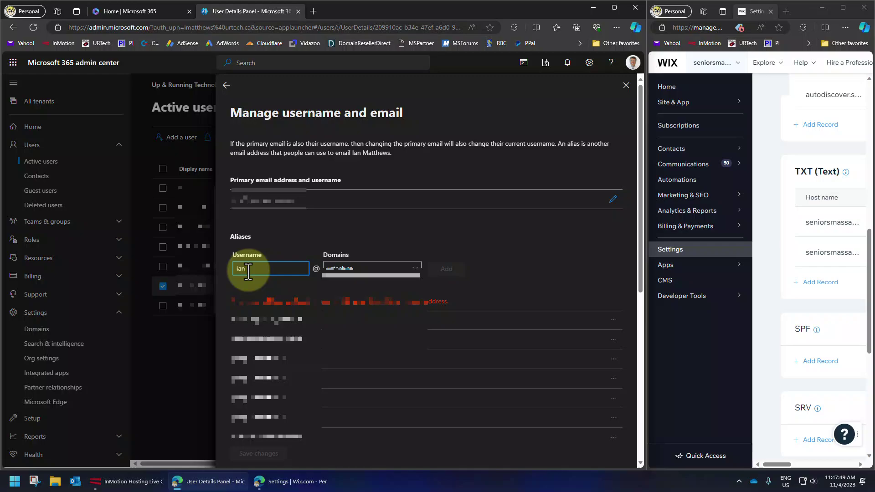
pyautogui.click(357, 269)
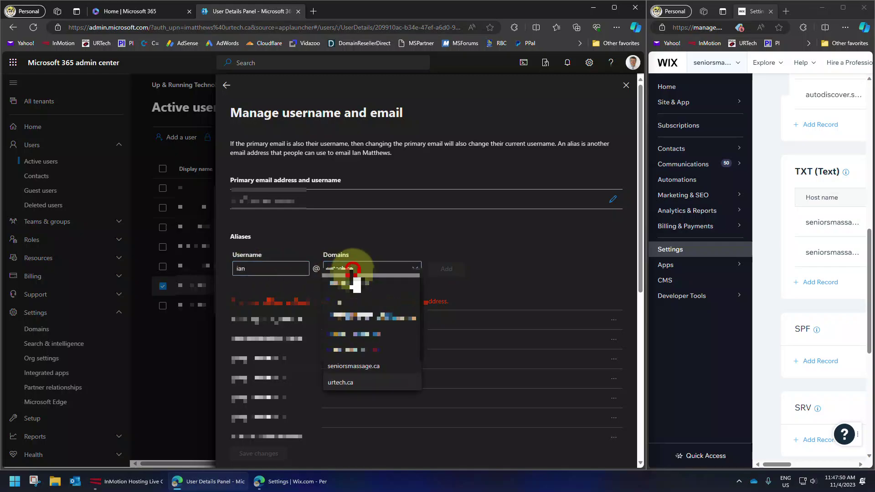
pyautogui.click(354, 368)
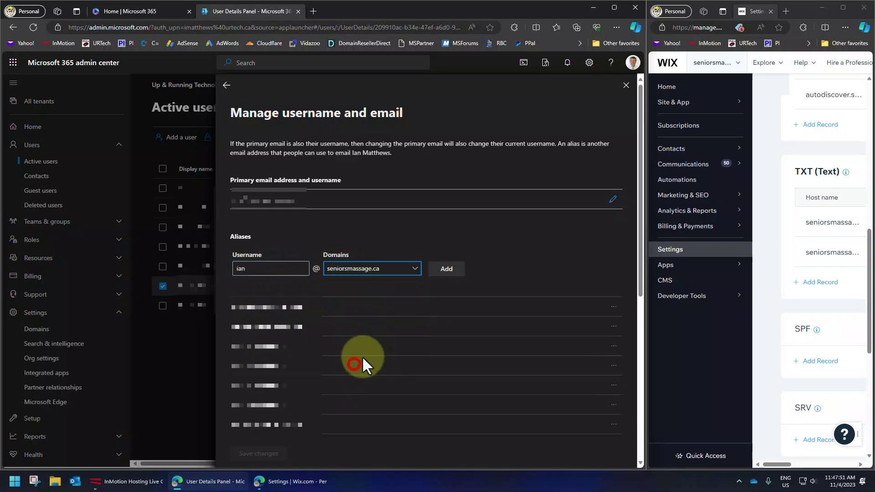
# Step: Add the seniorsmassage.ca alias to the user's email addresses and scroll toward Save changes
pyautogui.click(447, 270)
pyautogui.scroll(-3, 529, 274)
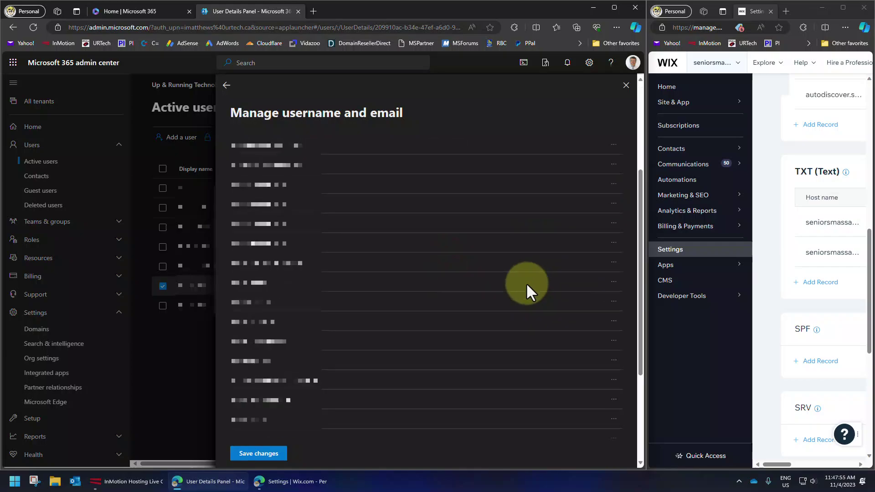
pyautogui.scroll(-3, 526, 283)
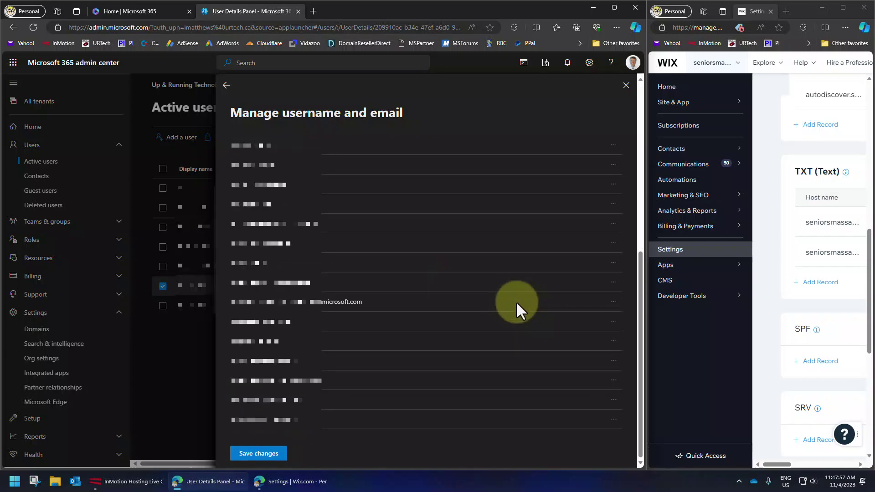